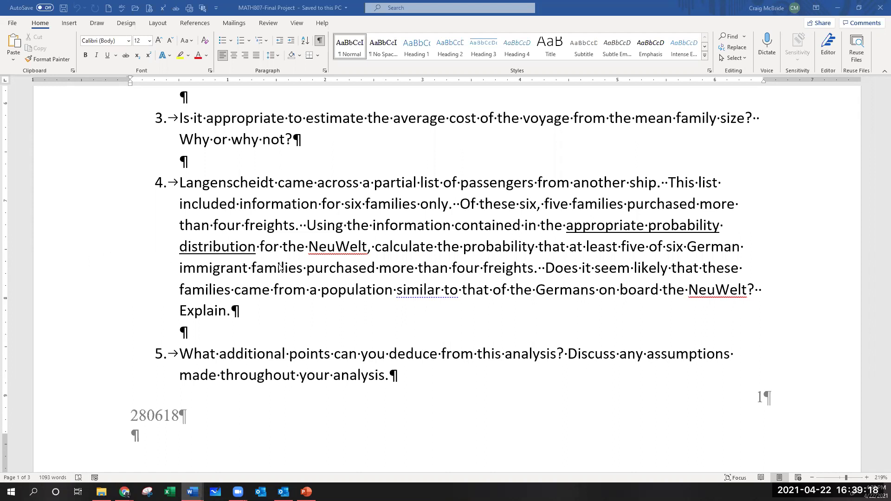
Review the Part II instructions in the final project document, down to the list of probabilities required for each judge
scroll(280, 267, down, 10)
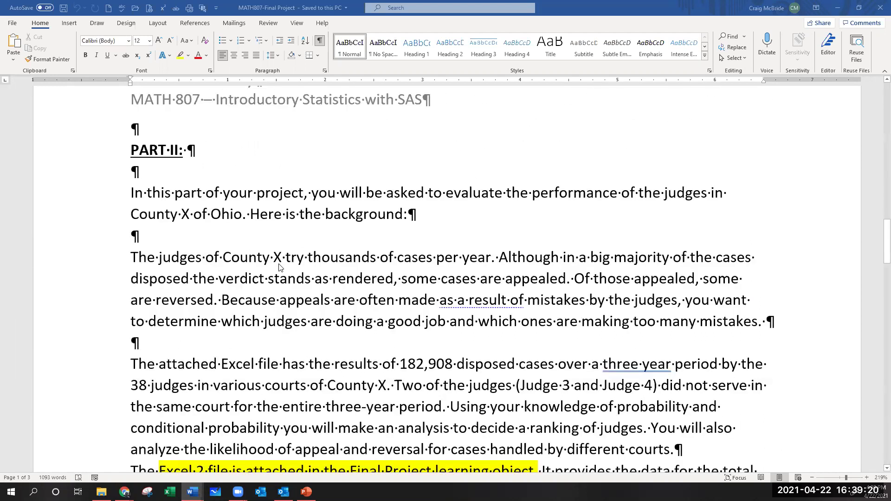
scroll(280, 268, down, 3)
scroll(280, 267, down, 3)
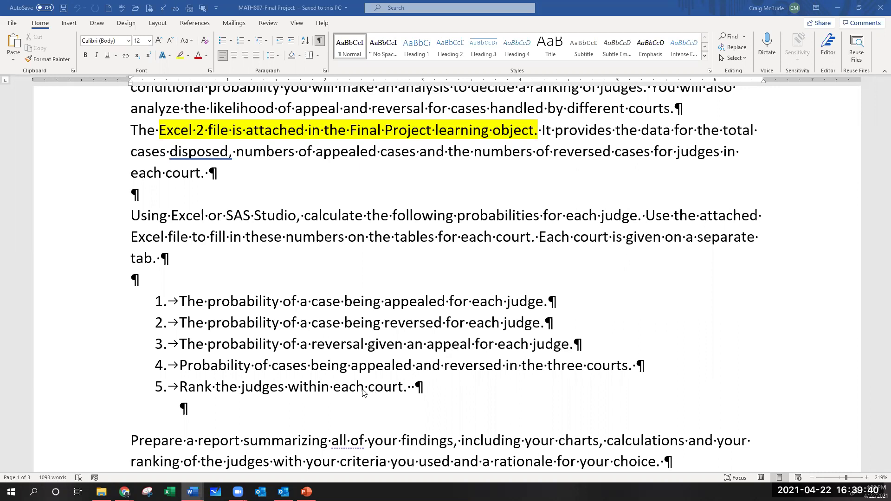
Open the Data Files workbook from the MATH807 course folder in File Explorer and show its Final P2 sheet
click(101, 492)
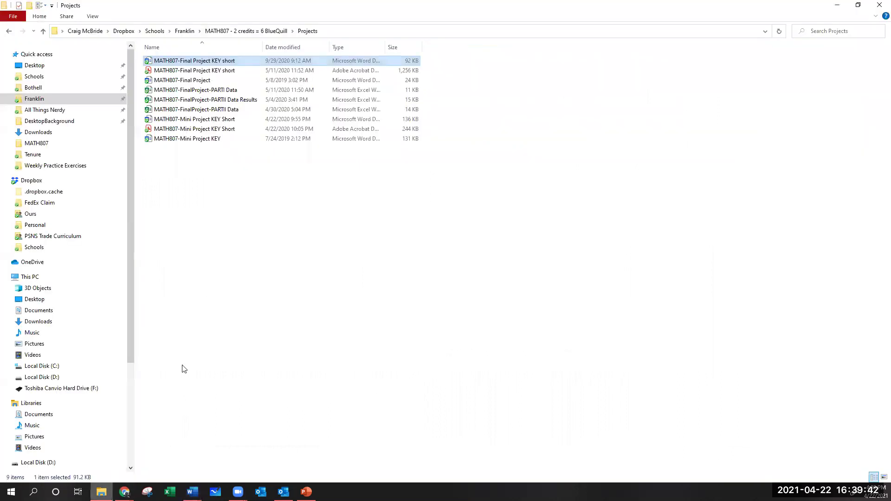
click(211, 29)
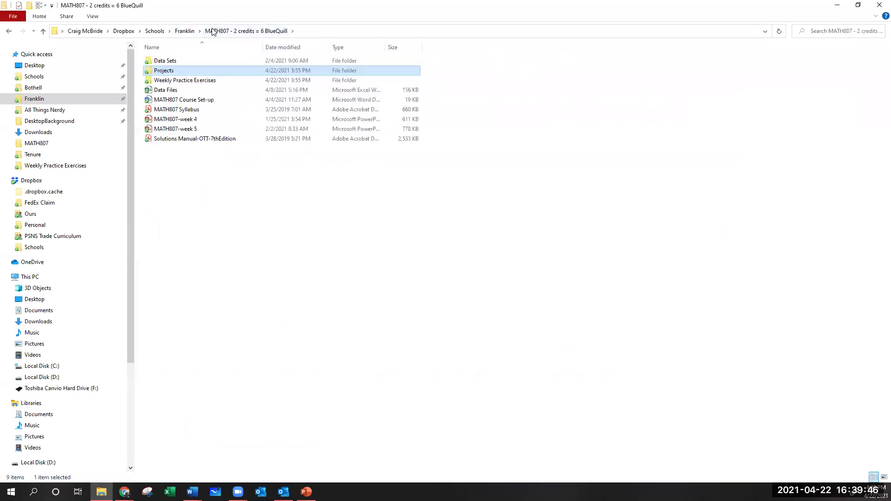
click(156, 91)
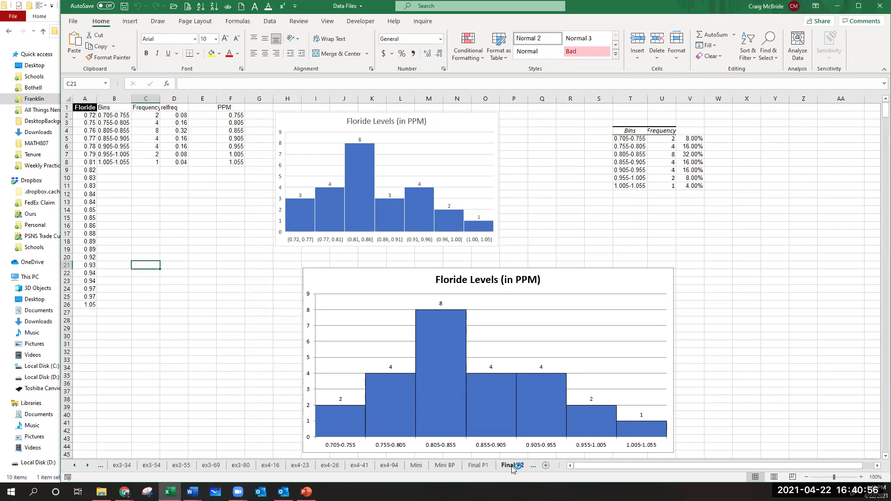
click(483, 466)
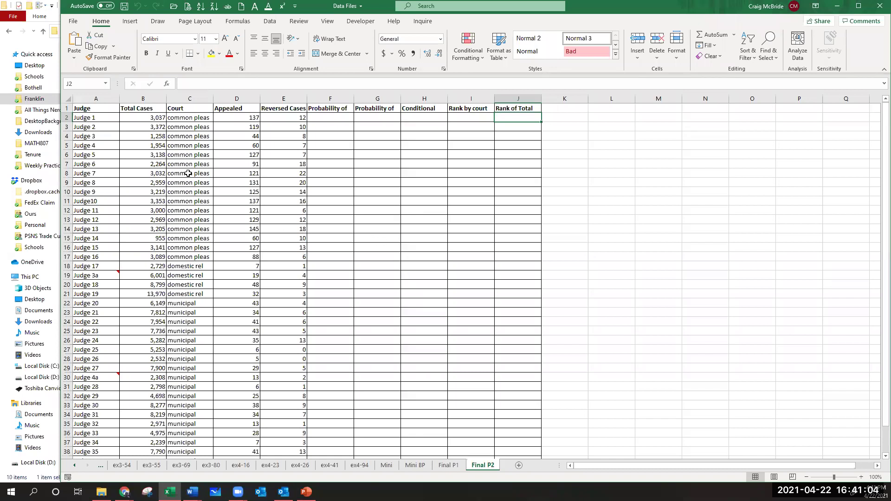
Examine how the judges are grouped by court, selecting the first common pleas cell and the domestic rel cells C18:C21
scroll(188, 173, down, 5)
scroll(188, 173, up, 5)
click(188, 119)
mouse_move(193, 266)
mouse_down()
mouse_move(190, 258)
mouse_move(191, 291)
mouse_up()
scroll(191, 291, down, 2)
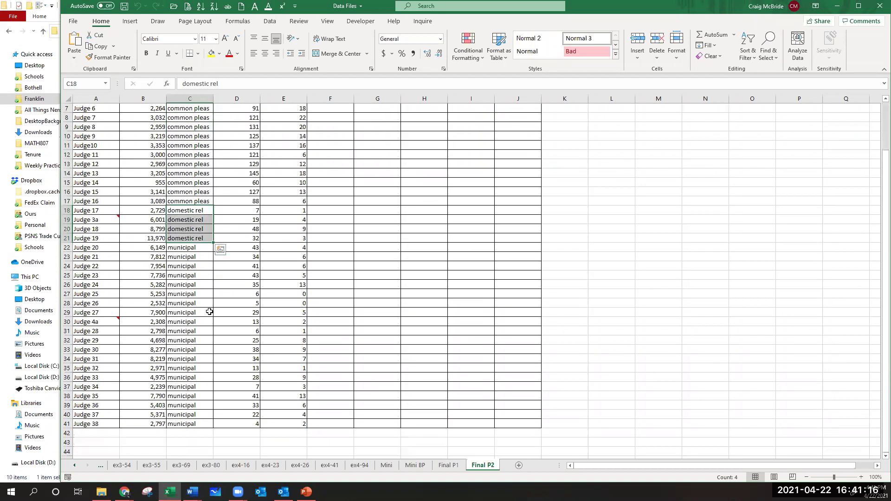
scroll(290, 277, up, 2)
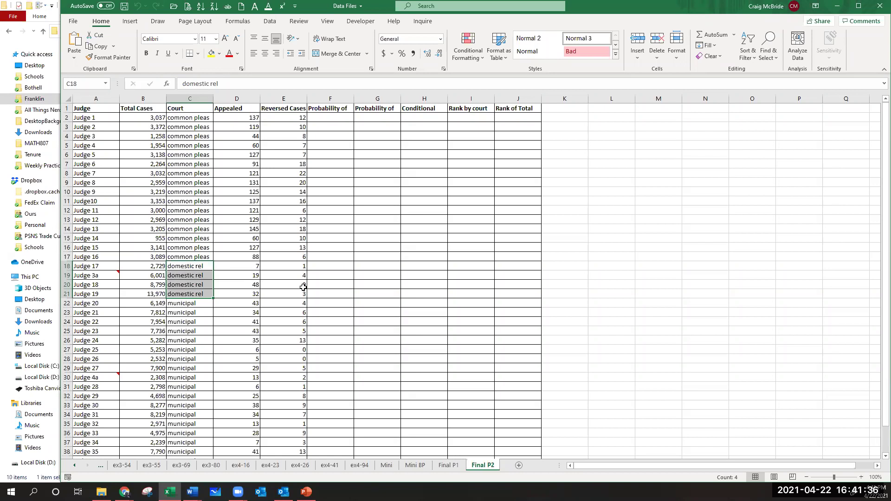
Inspect the empty result cells F2:J2 and read the full headings of the three probability columns in F1, G1 and H1
drag(338, 119, 533, 118)
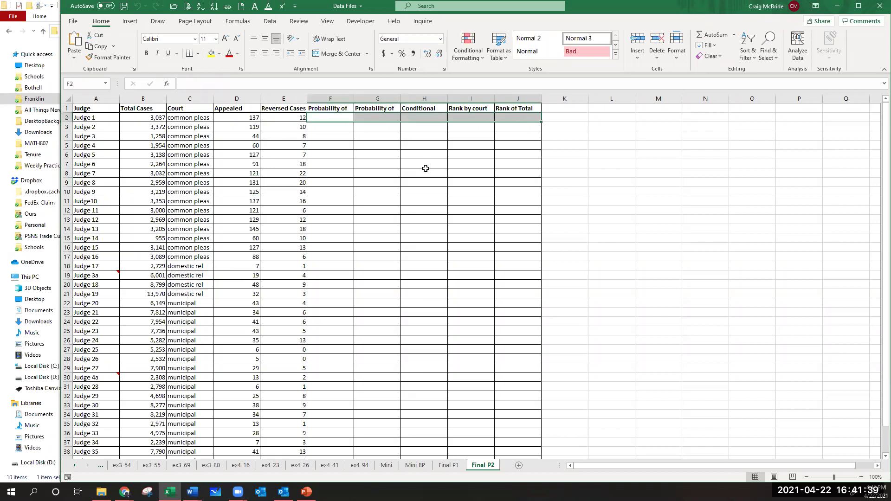
click(339, 108)
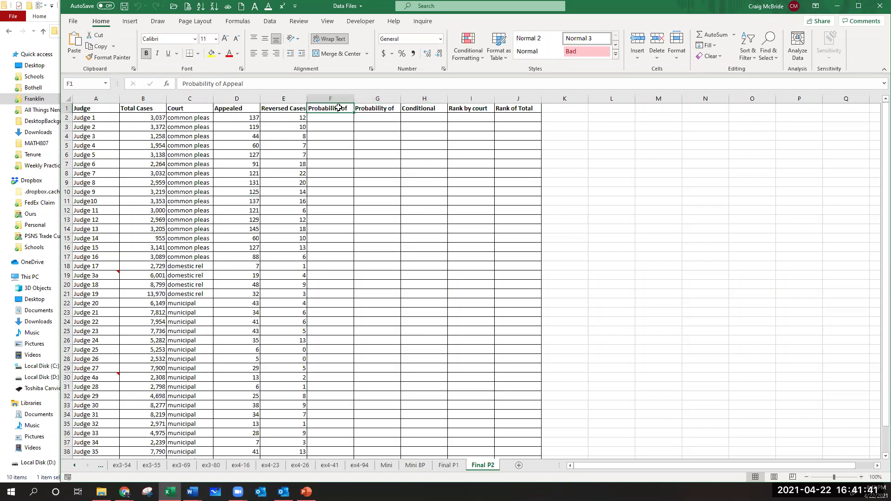
click(375, 110)
click(429, 108)
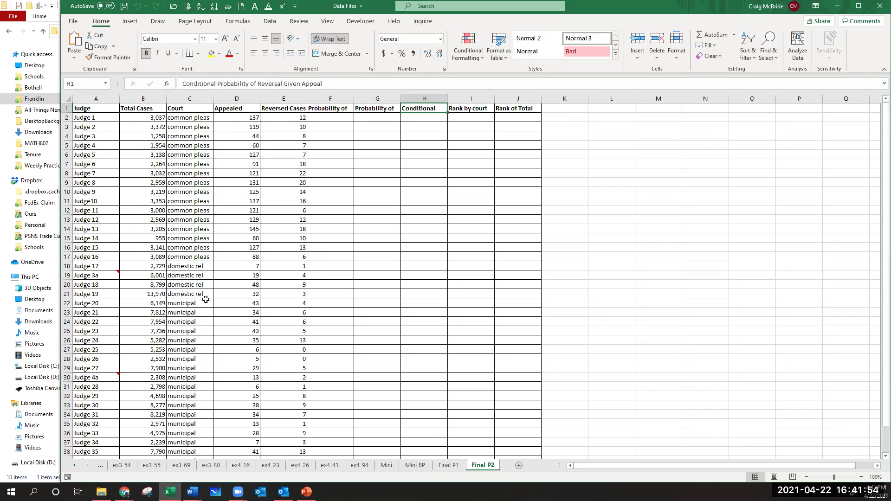
Look through the judge rows down to Judge 38 and check the cell notes on Judge 3a and Judge 4a
scroll(202, 298, down, 2)
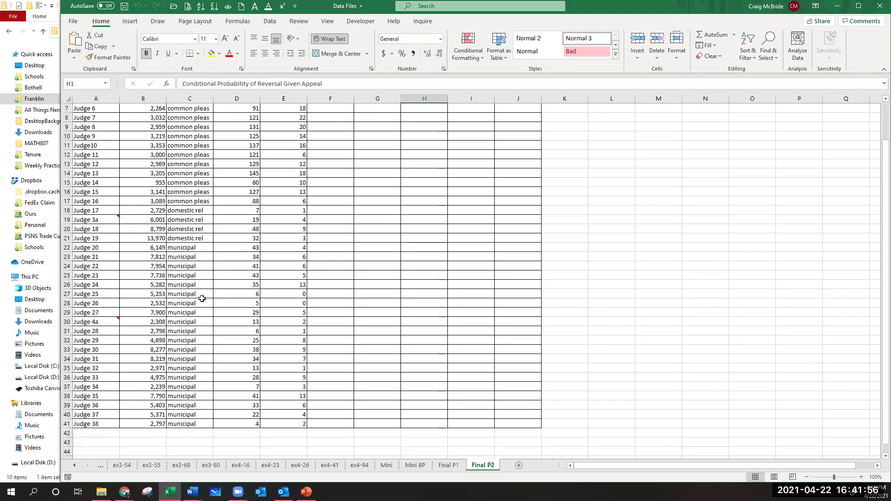
scroll(203, 298, down, 1)
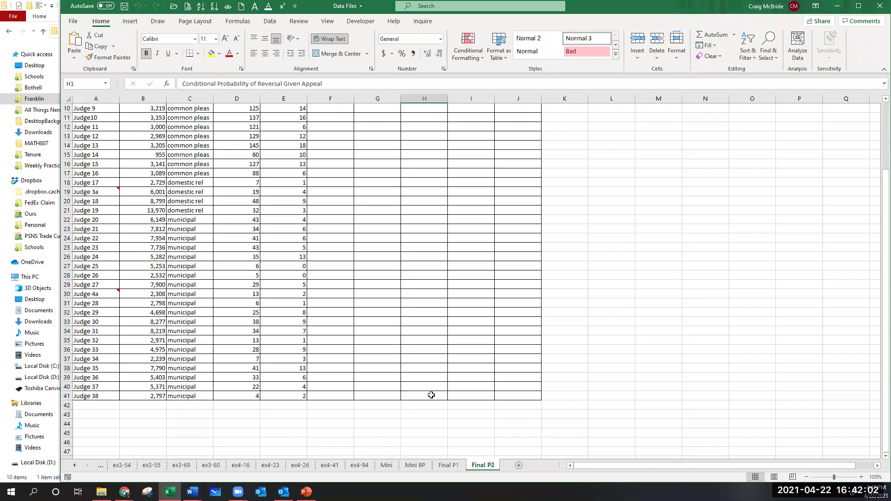
scroll(431, 395, up, 3)
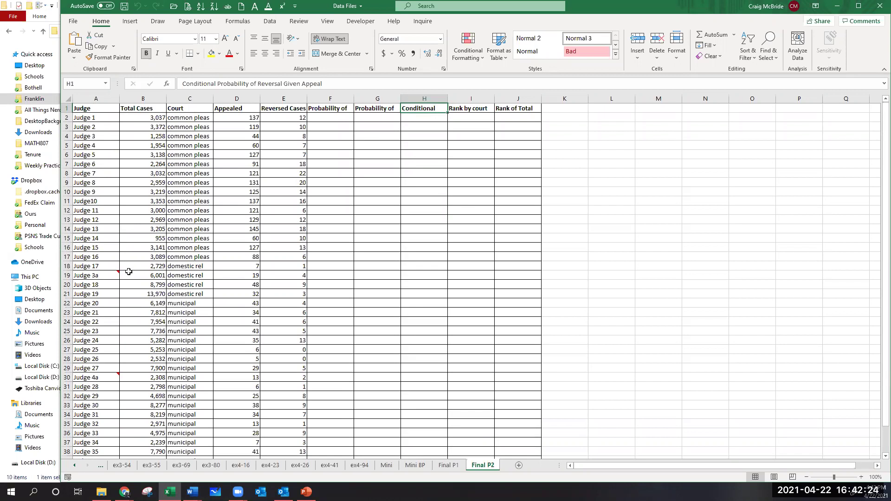
mouse_move(115, 274)
mouse_move(108, 378)
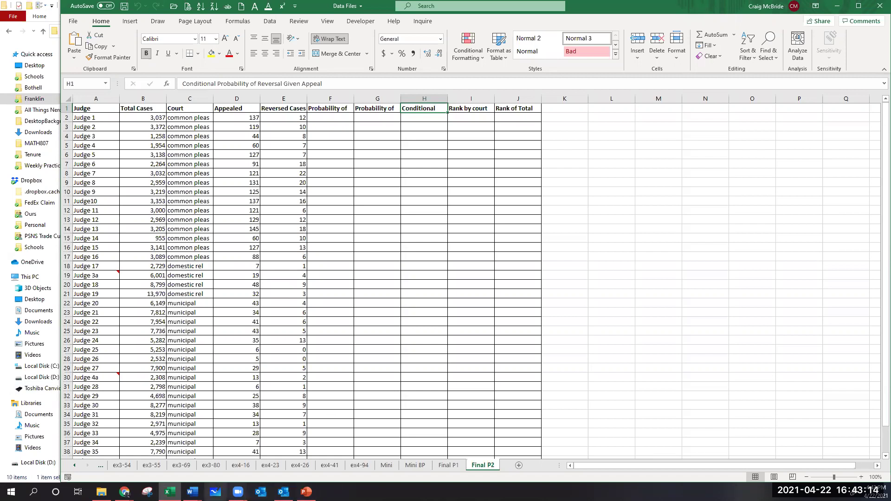
Switch to the MATH807-Final Project document in Word and select items 1 to 5 of the "Complete the following" list
click(193, 492)
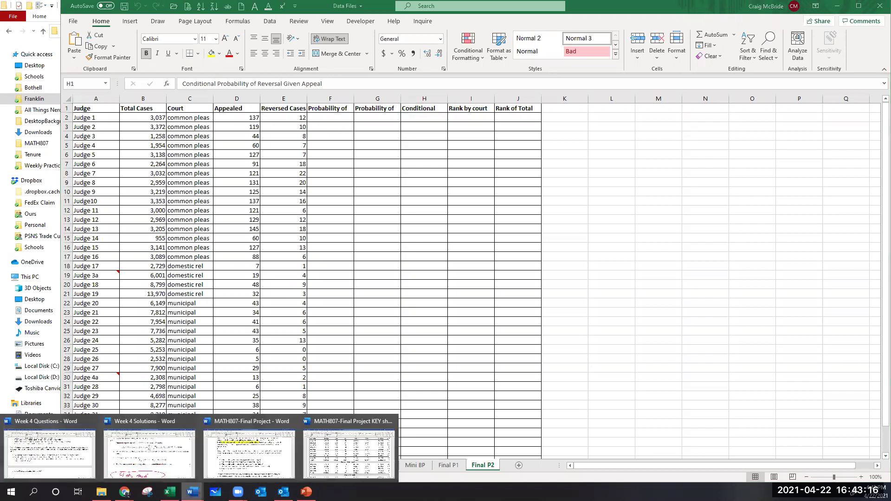
click(253, 472)
scroll(364, 348, down, 20)
scroll(365, 345, down, 3)
scroll(365, 345, up, 18)
scroll(365, 346, up, 15)
scroll(328, 343, down, 5)
scroll(328, 342, down, 15)
scroll(328, 343, down, 7)
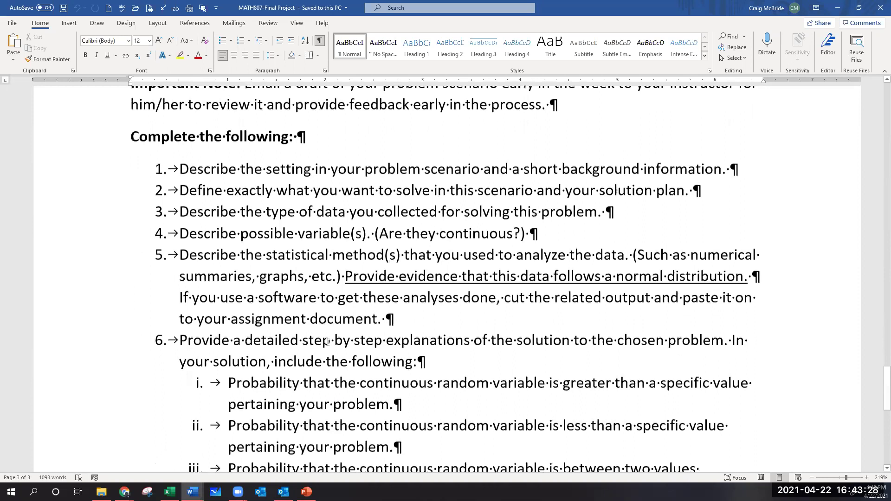
scroll(328, 343, down, 3)
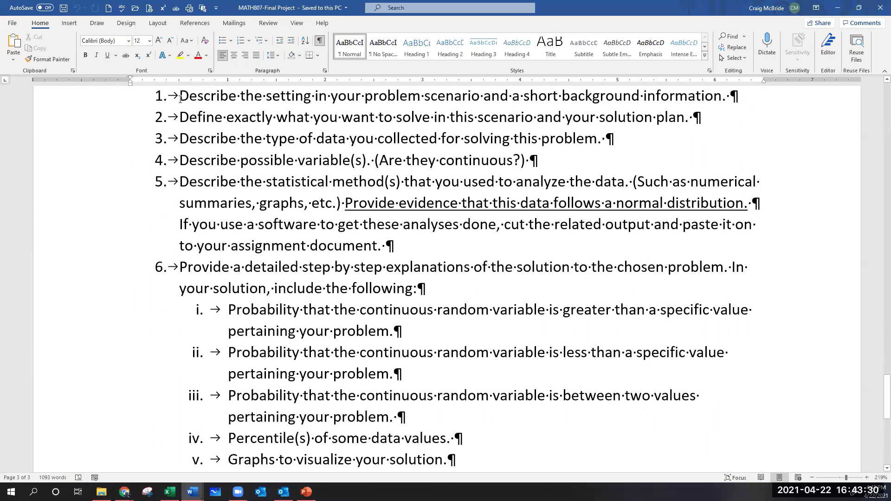
drag(180, 98, 655, 246)
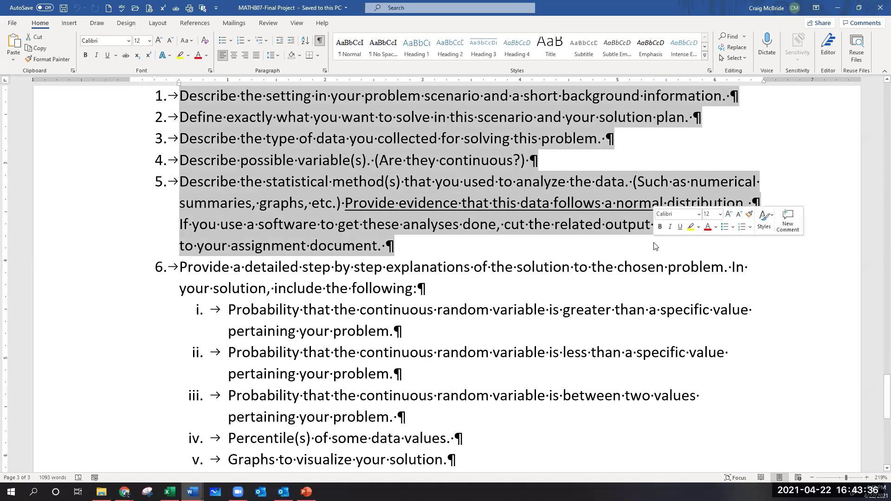